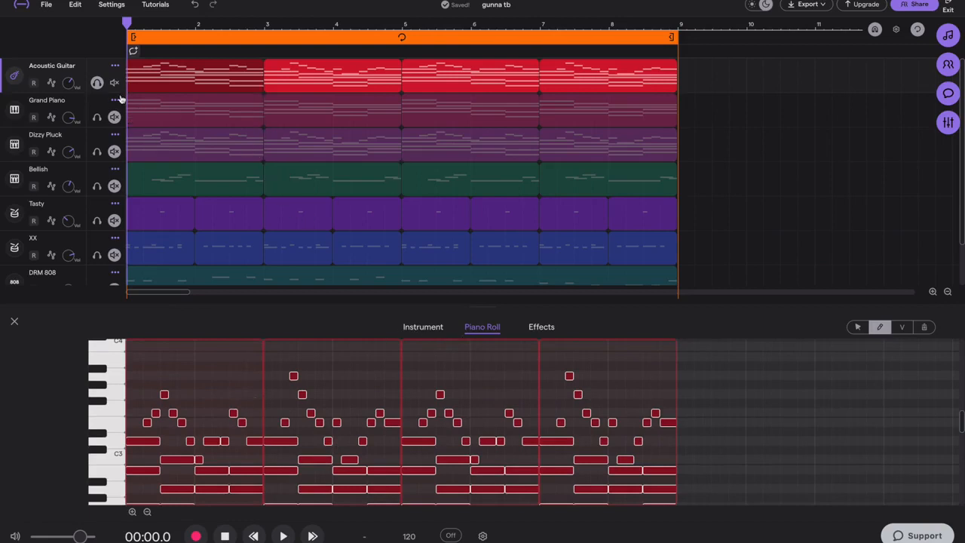
Play the soloed Acoustic Guitar track through the eight-bar loop and take it out of solo.
key(space)
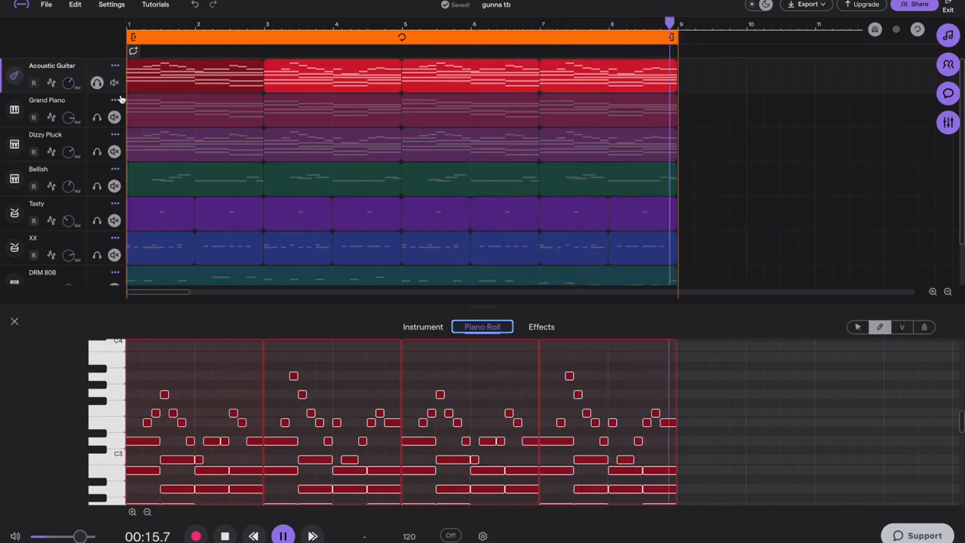
click(97, 82)
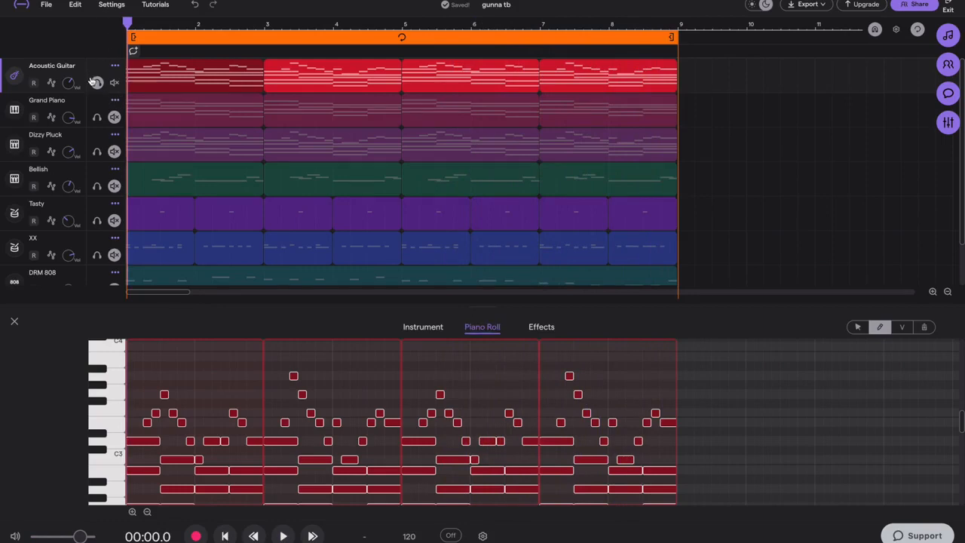
Solo the Grand Piano track and show its full chord progression in the piano roll.
click(97, 117)
click(75, 106)
click(476, 327)
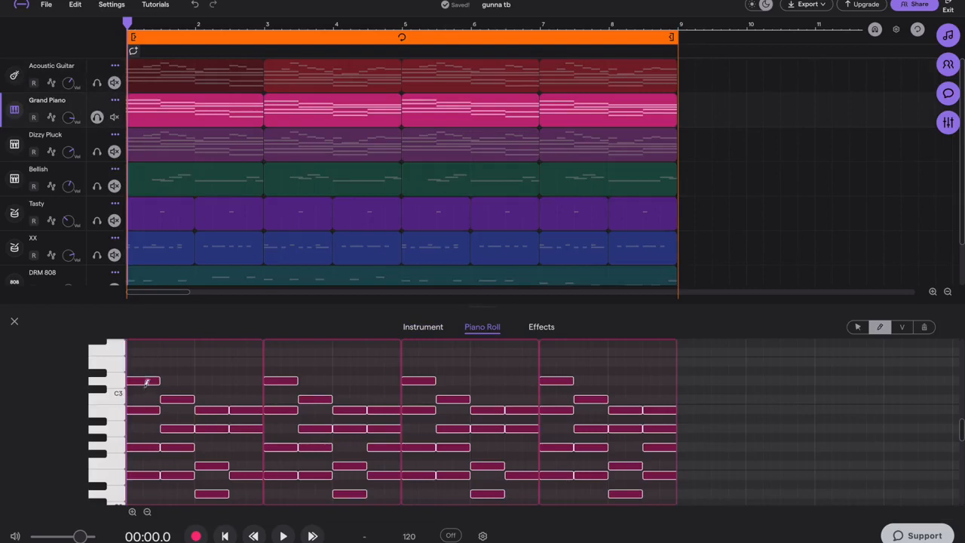
scroll(172, 434, down, 1)
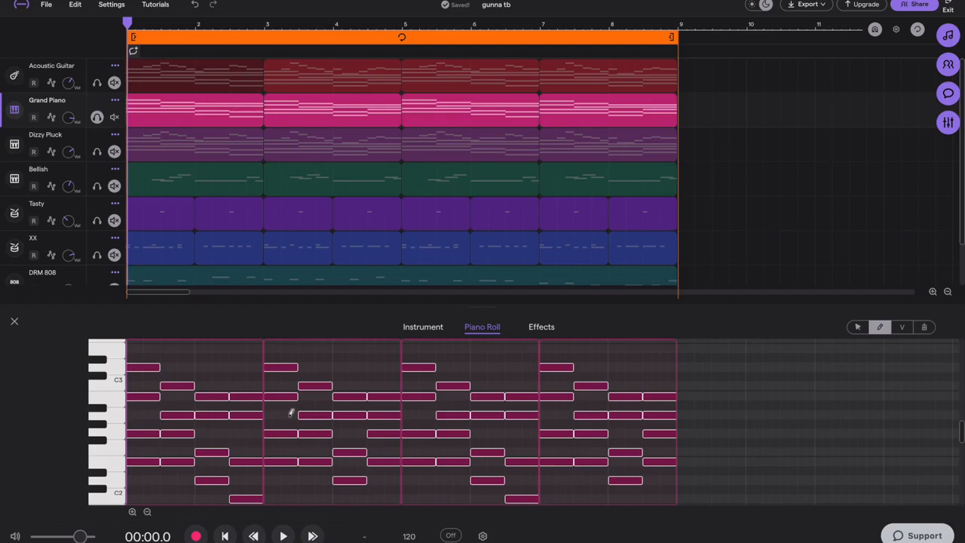
scroll(290, 413, down, 1)
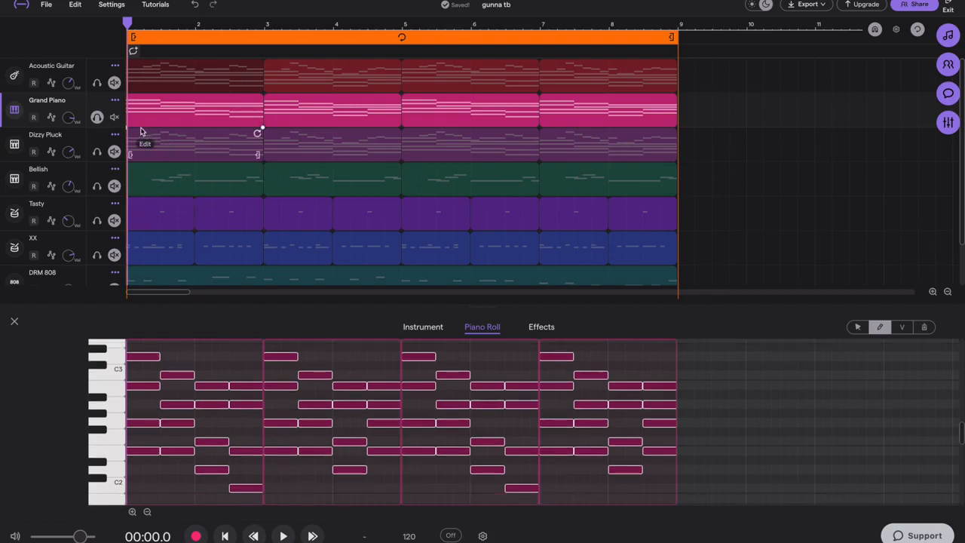
Play the soloed Grand Piano track through the eight-bar loop.
key(space)
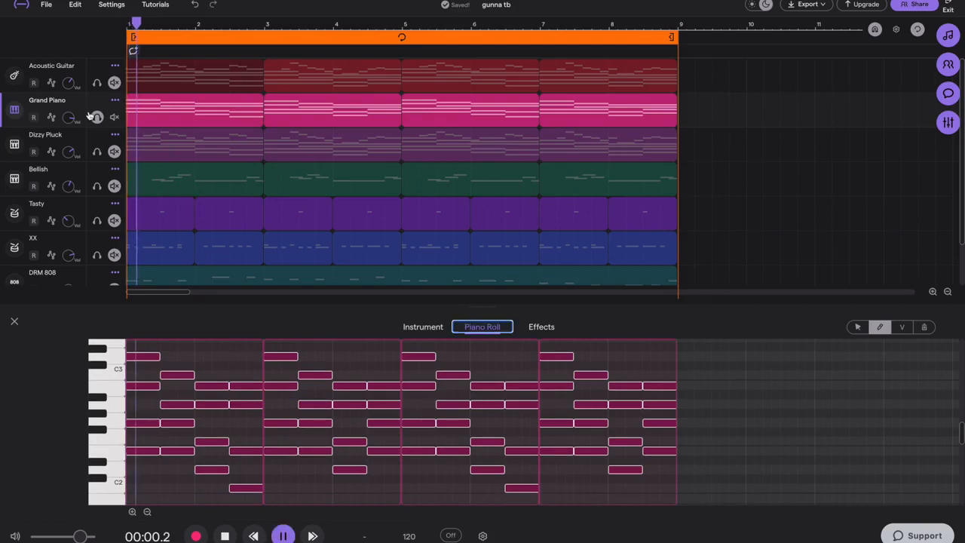
key(space)
key(space)
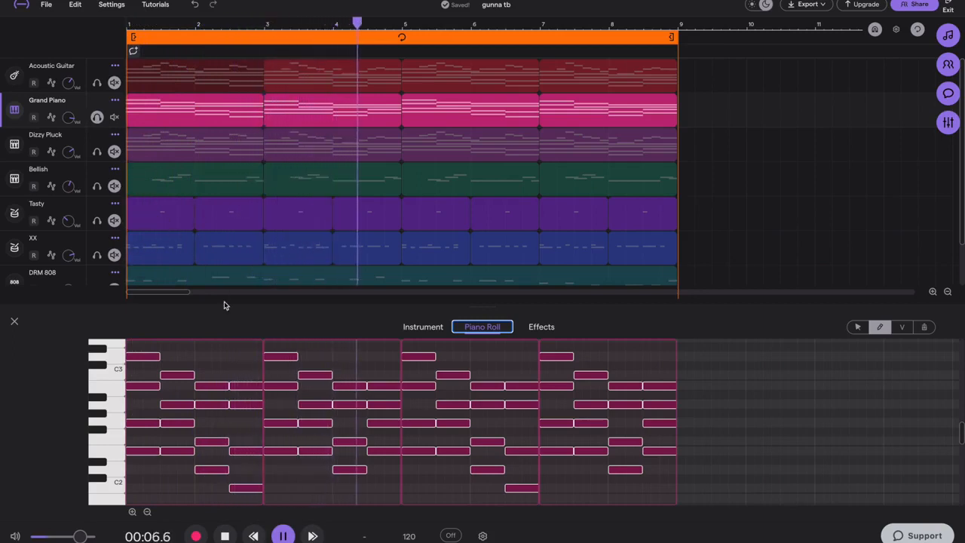
scroll(385, 204, down, 3)
scroll(385, 212, down, 1)
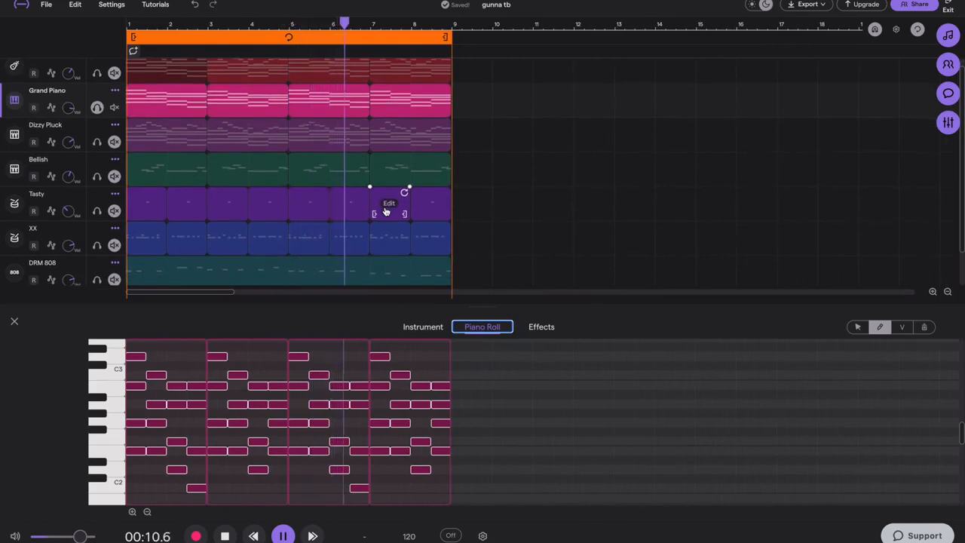
scroll(386, 211, up, 1)
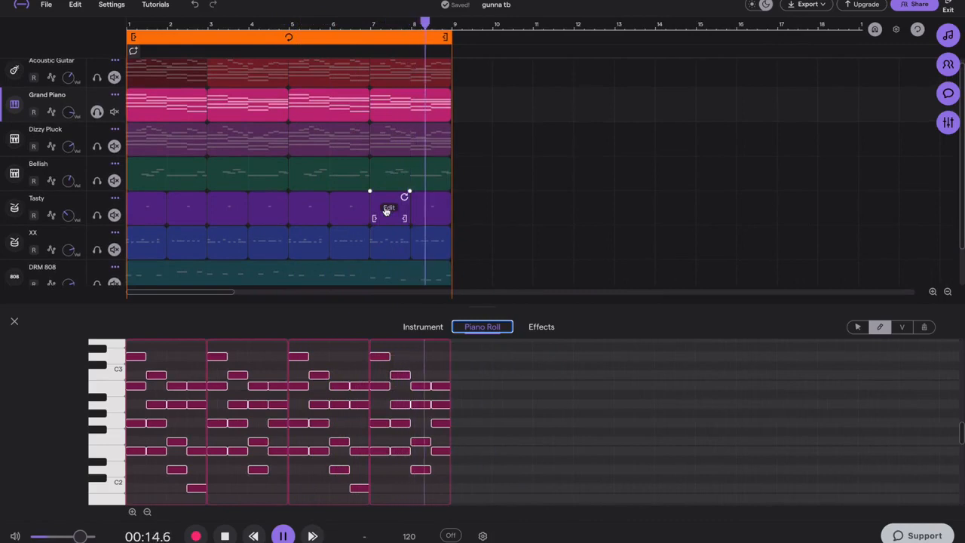
Move the solo from Grand Piano to Dizzy Pluck and show the Dizzy Pluck notes in the piano roll.
click(97, 146)
click(96, 111)
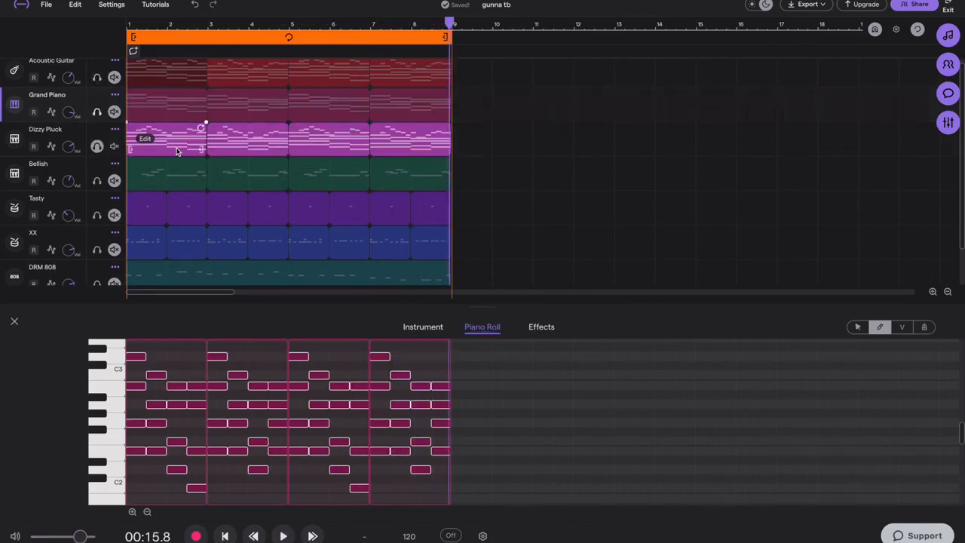
click(205, 127)
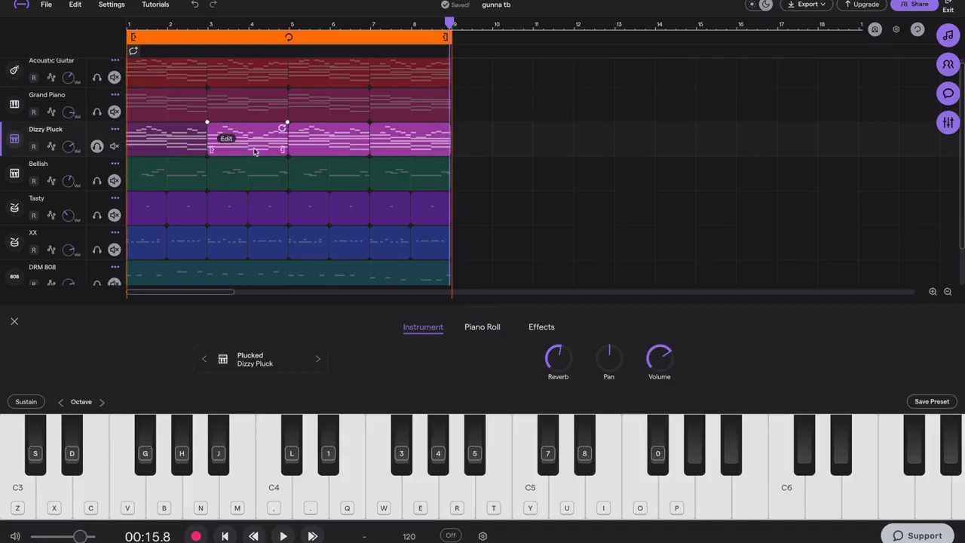
click(481, 327)
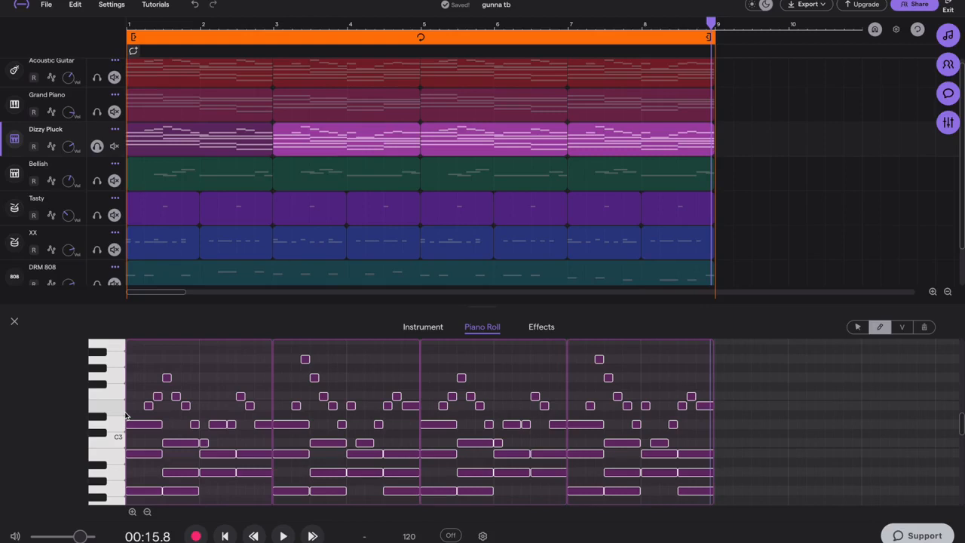
scroll(126, 415, down, 1)
scroll(126, 415, down, 1)
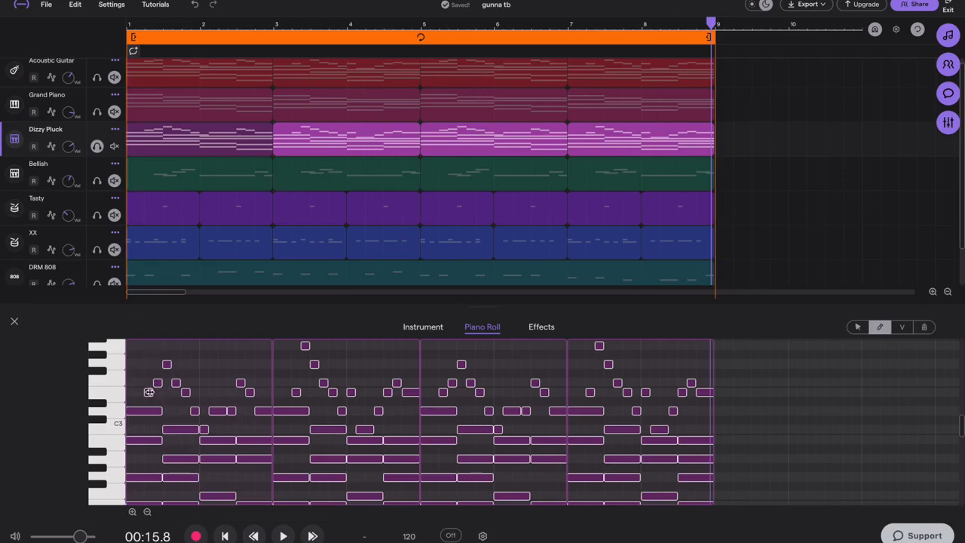
Play the soloed Dizzy Pluck track through the loop, pause playback and turn its solo off.
key(space)
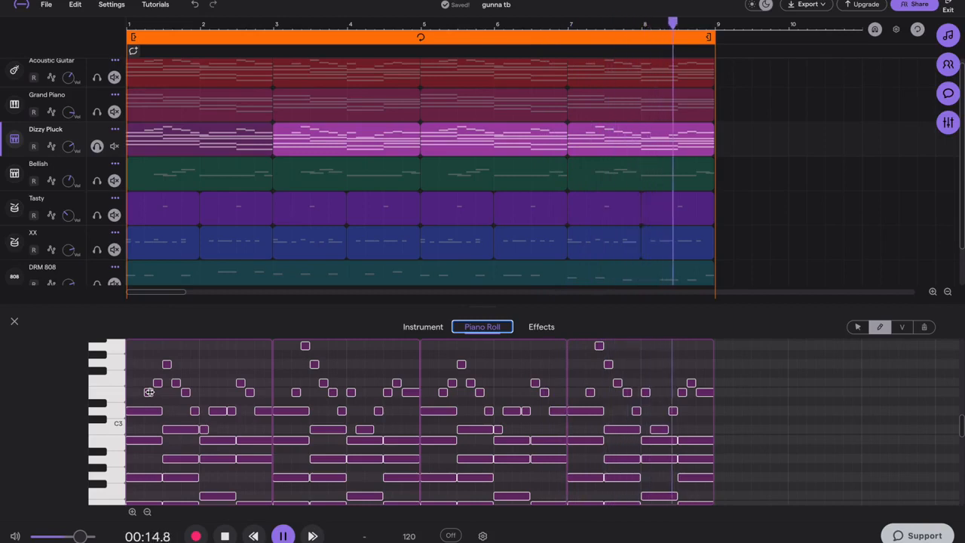
key(space)
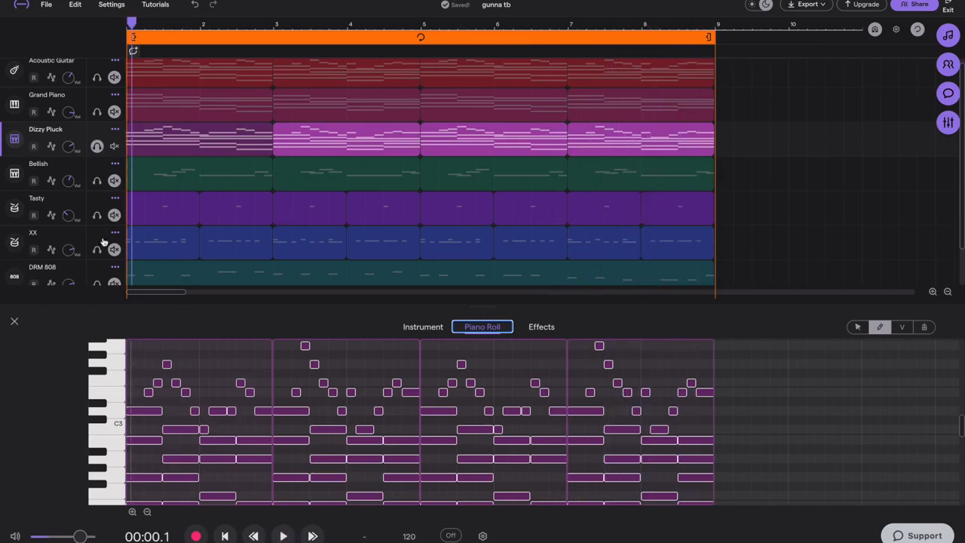
click(98, 147)
Solo the Bellish track and examine its melody notes across all four regions in the piano roll.
click(96, 180)
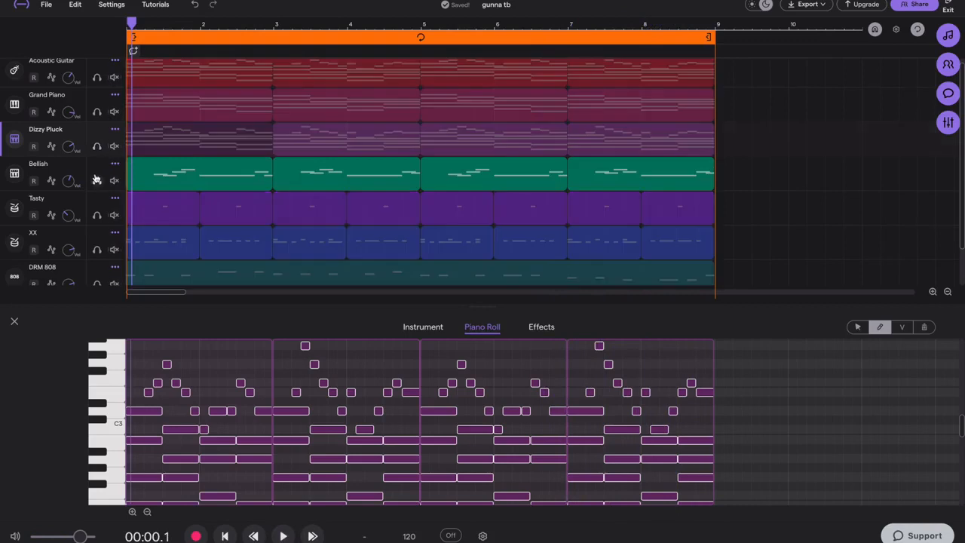
click(266, 162)
click(481, 329)
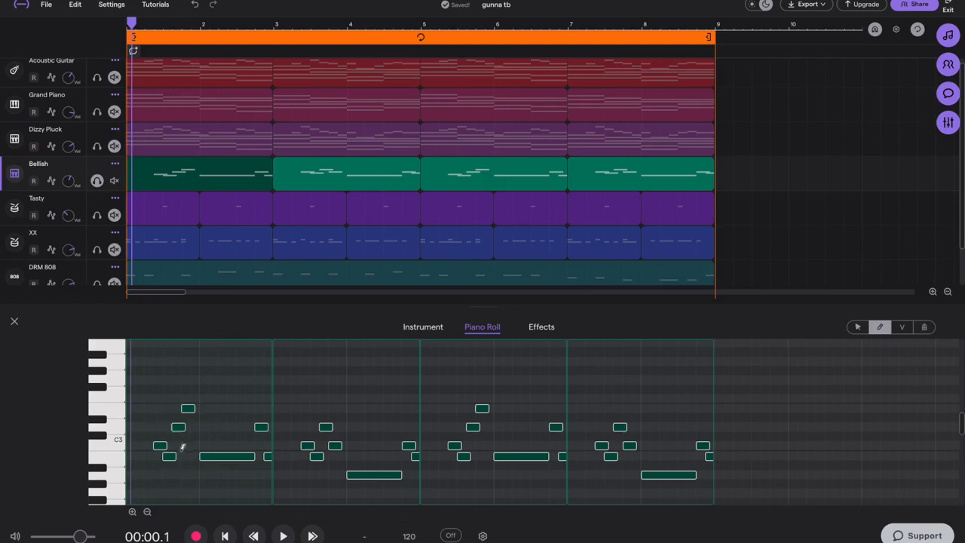
scroll(155, 443, up, 5)
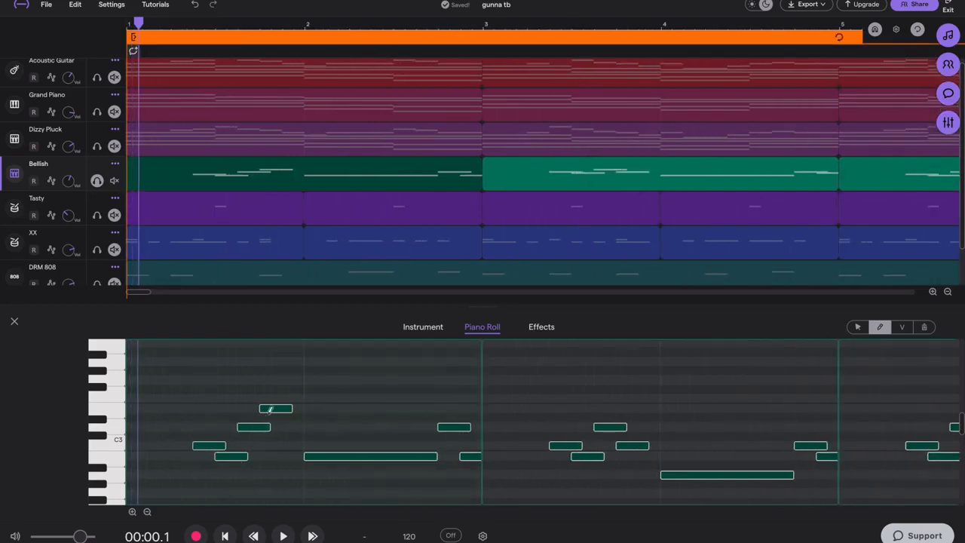
scroll(282, 412, down, 5)
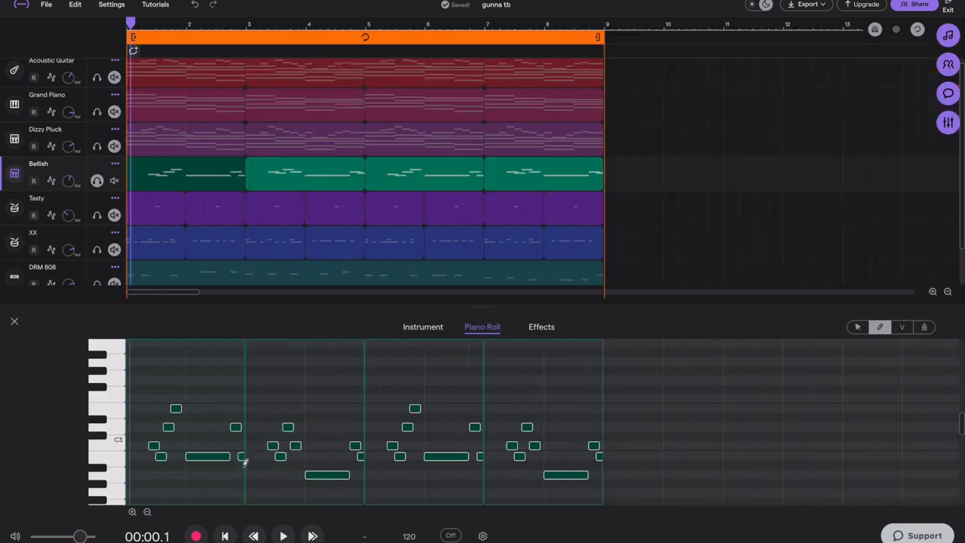
scroll(245, 462, up, 5)
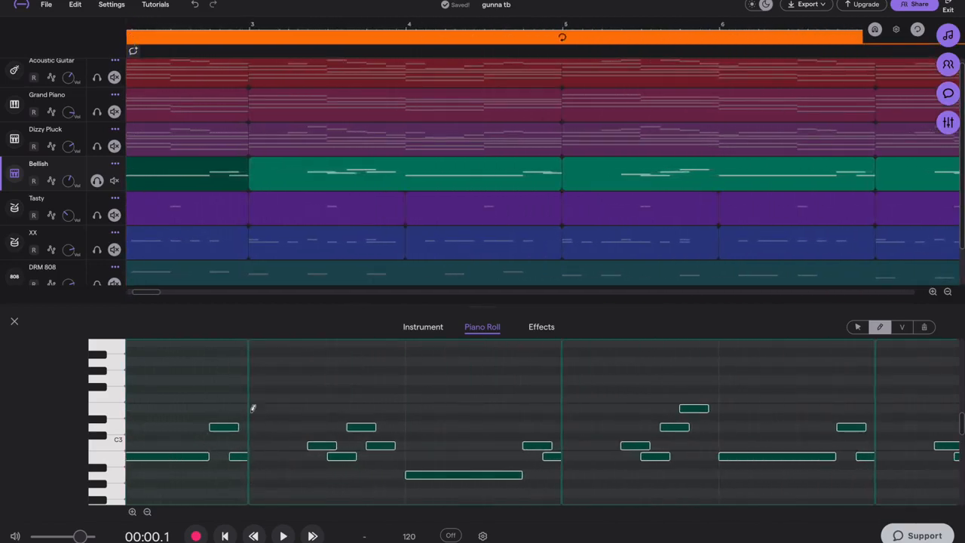
scroll(258, 497, down, 2)
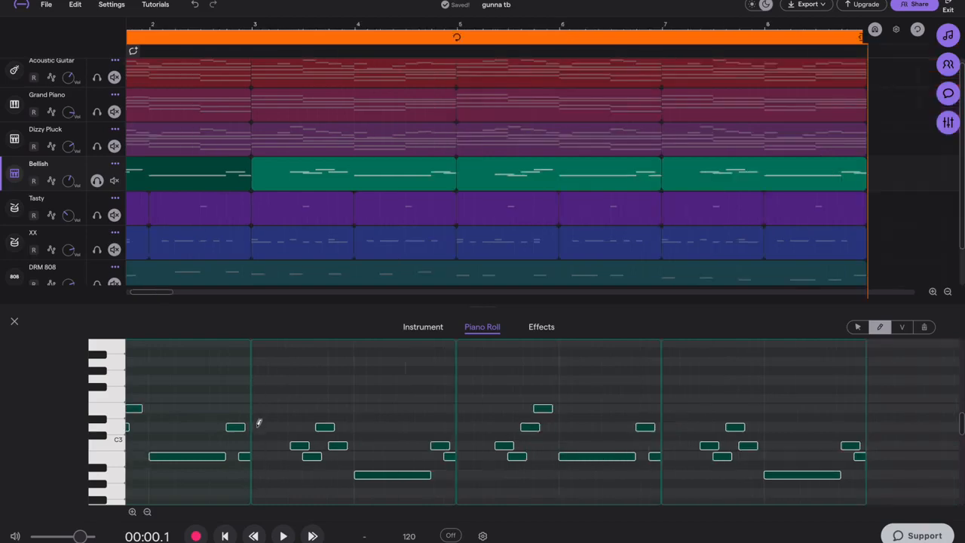
scroll(261, 439, down, 5)
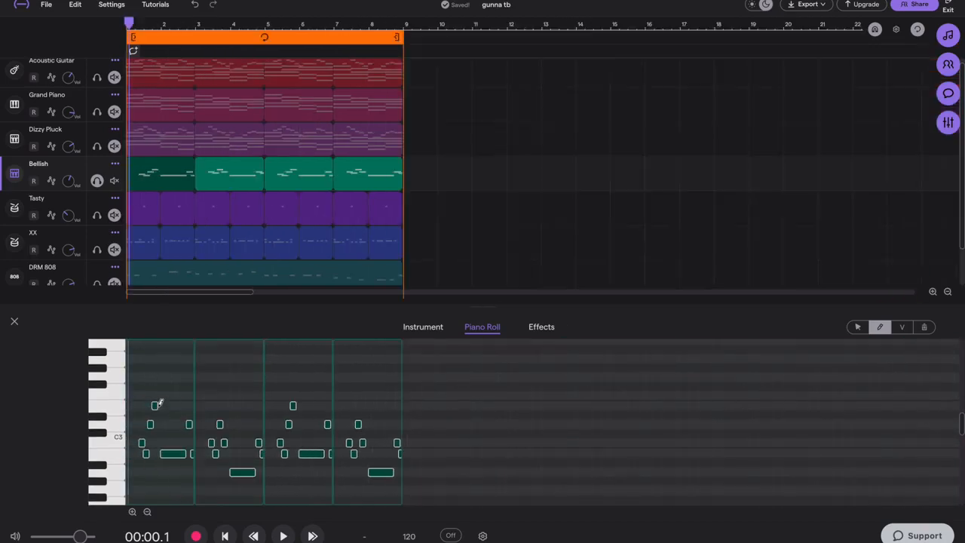
Play the soloed Bellish melody through the loop, pause playback and turn its solo off.
key(space)
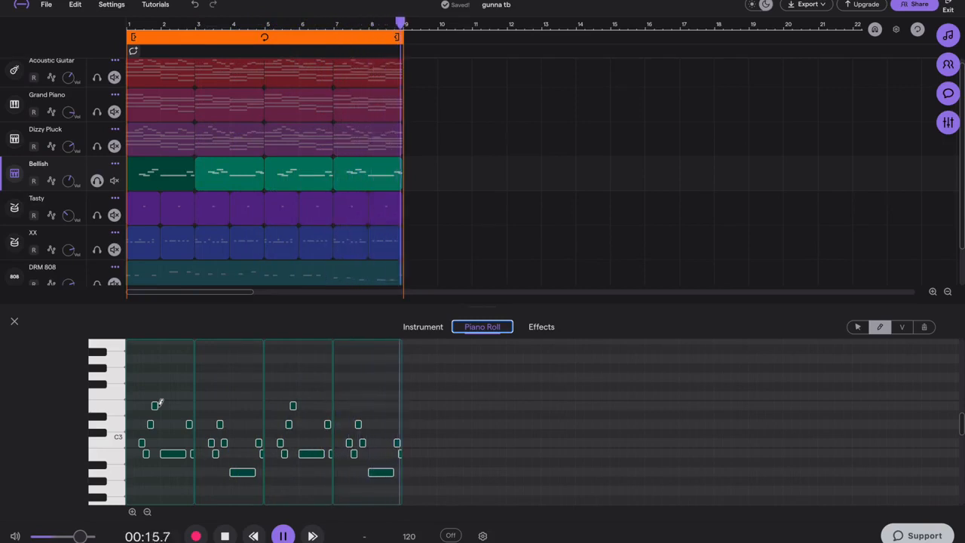
key(space)
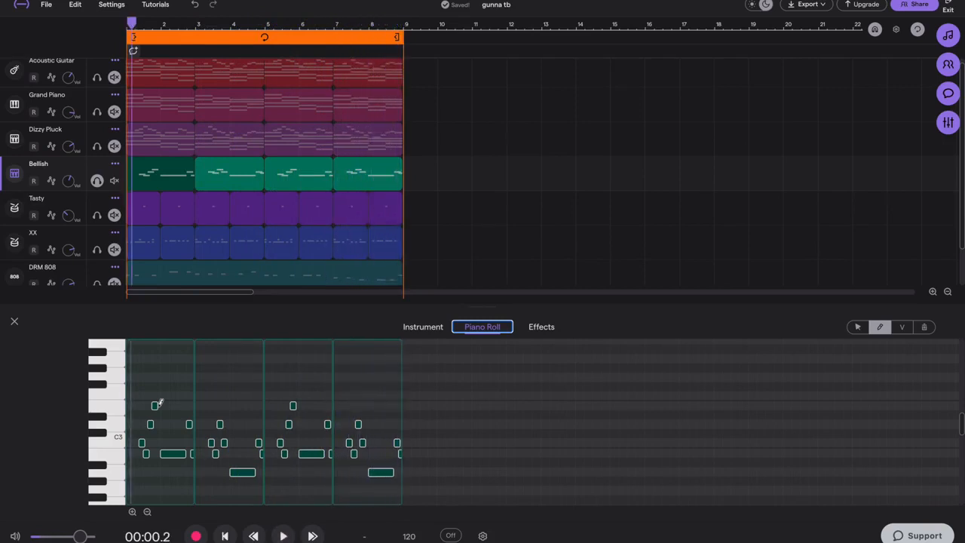
click(97, 181)
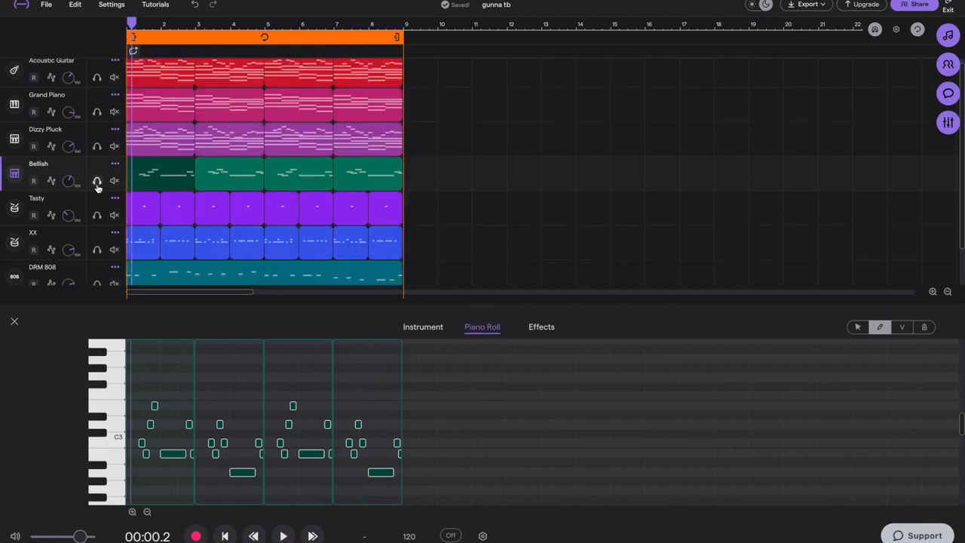
Solo the Tasty drum track and show the Rimshot row of its beat pattern.
scroll(96, 185, down, 1)
click(97, 173)
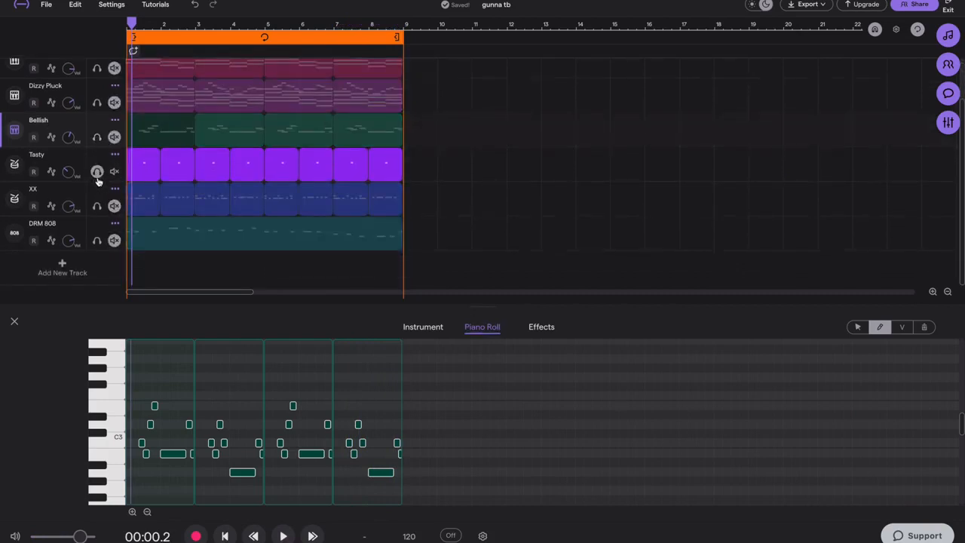
right_click(140, 162)
click(133, 169)
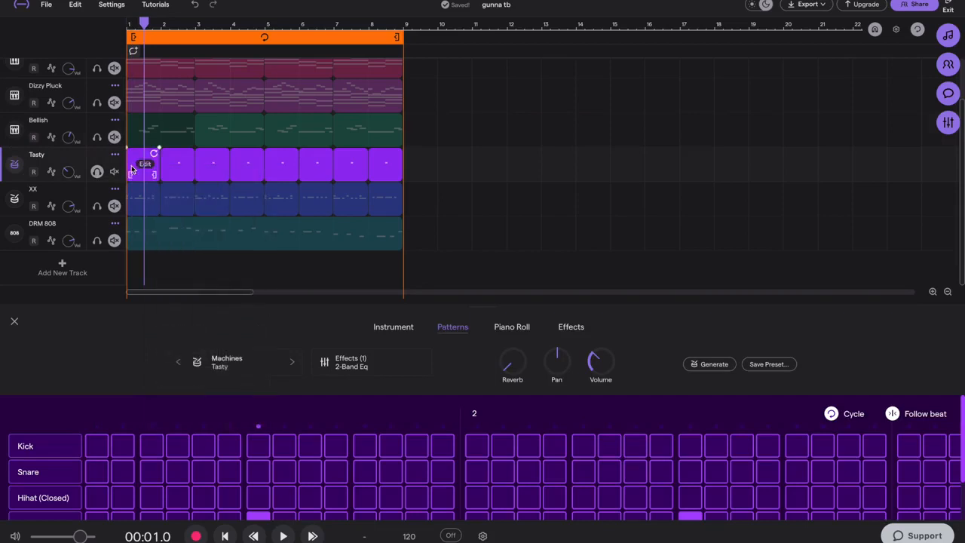
scroll(351, 484, down, 2)
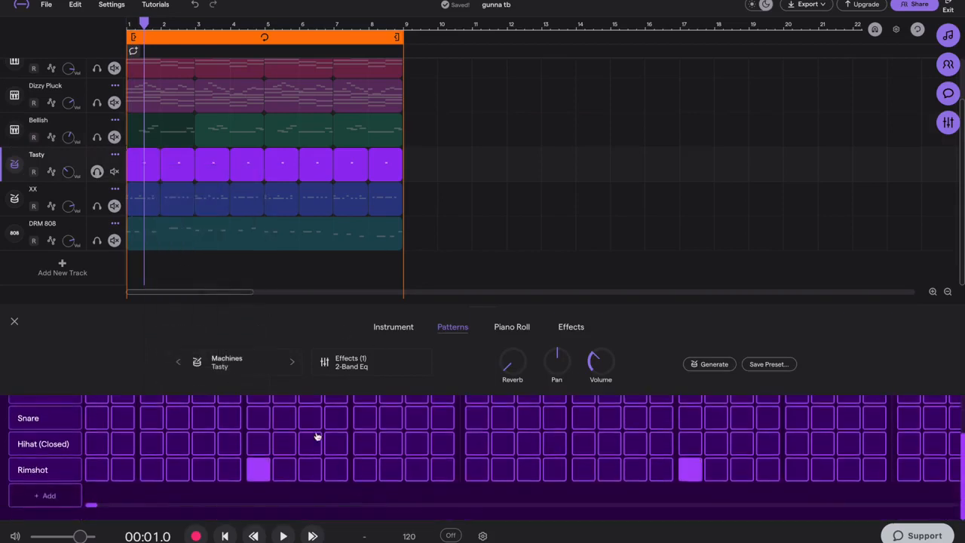
Open the XX drum track's beat pattern and examine its closed and pedal hi-hat rows.
click(106, 194)
scroll(265, 439, up, 1)
click(520, 454)
scroll(475, 409, right, 5)
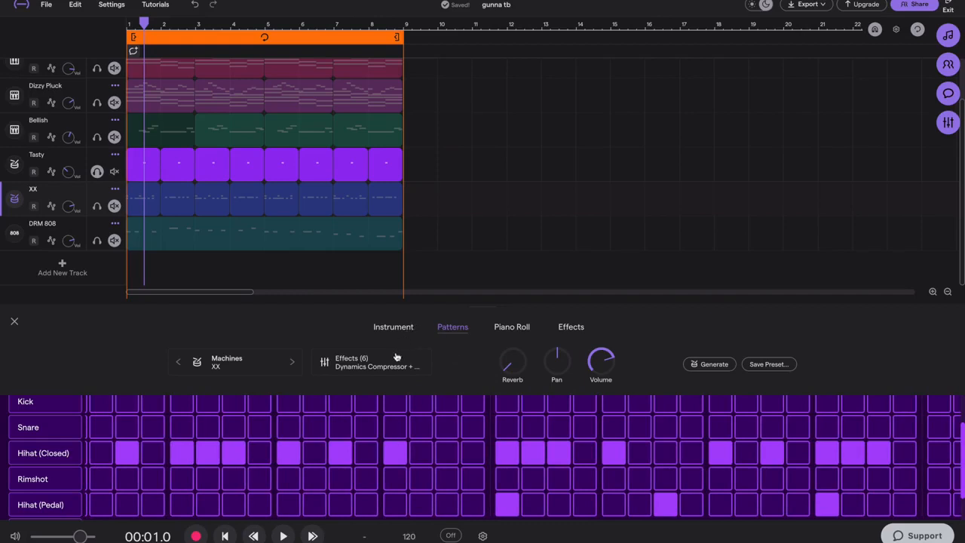
scroll(444, 436, right, 2)
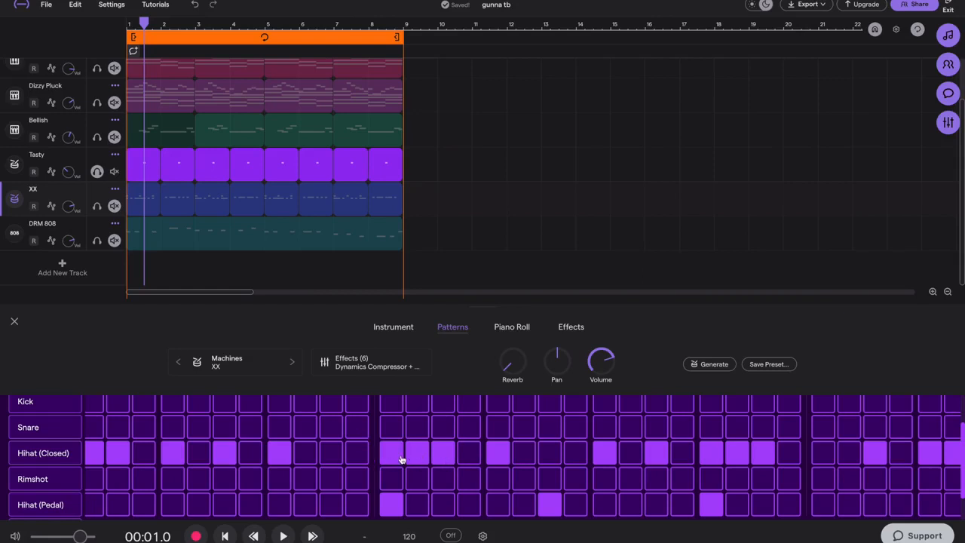
Show the XX track's hi-hat notes in the piano roll across all eight bars.
click(507, 328)
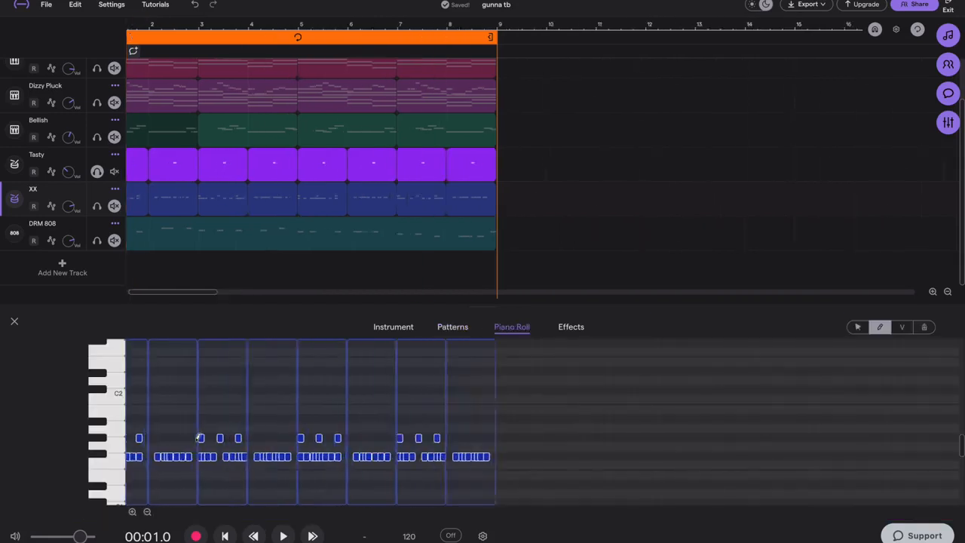
scroll(198, 444, up, 1)
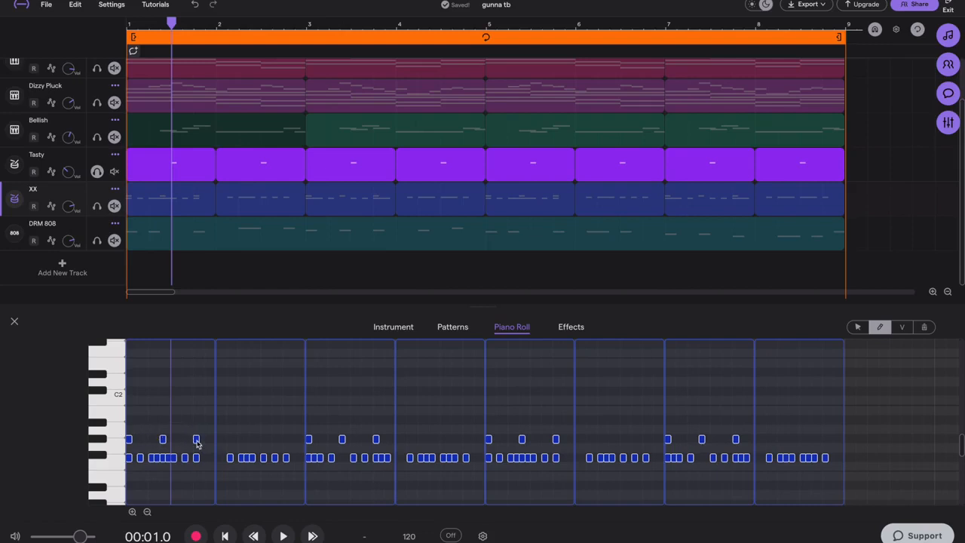
scroll(276, 424, down, 1)
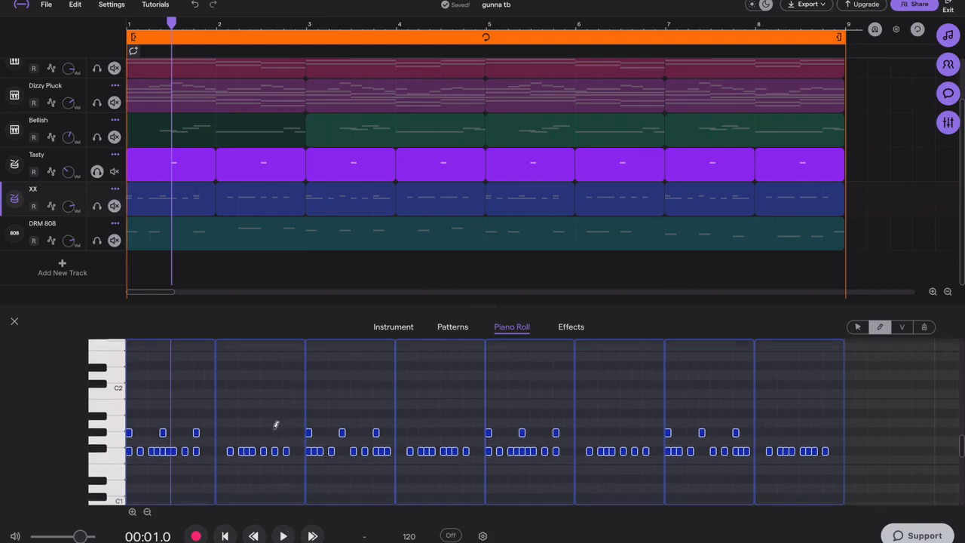
Solo the XX track together with Tasty and play both through the loop from the start.
click(97, 206)
key(Return)
key(space)
key(space)
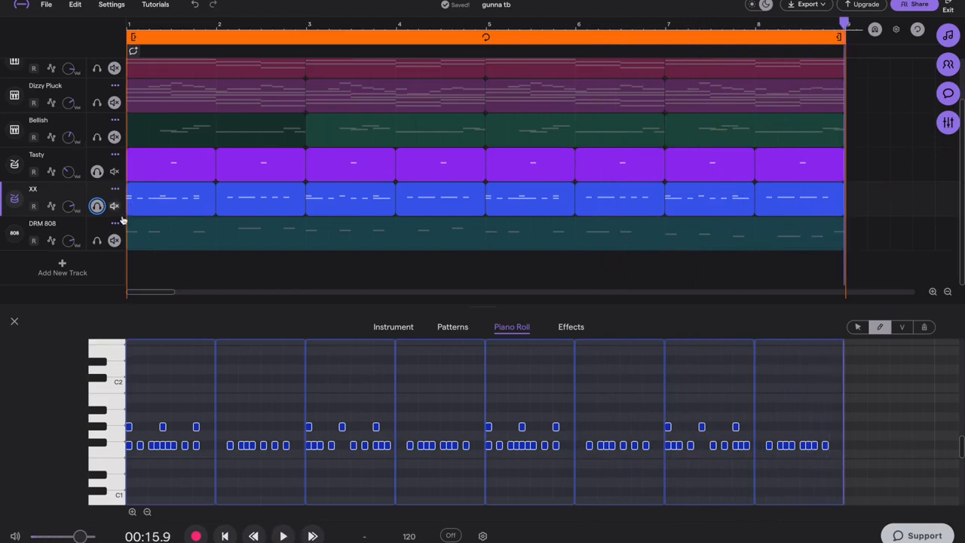
Solo the DRM 808 track alongside Tasty and XX, and show its bass notes in the piano roll.
click(97, 240)
click(190, 232)
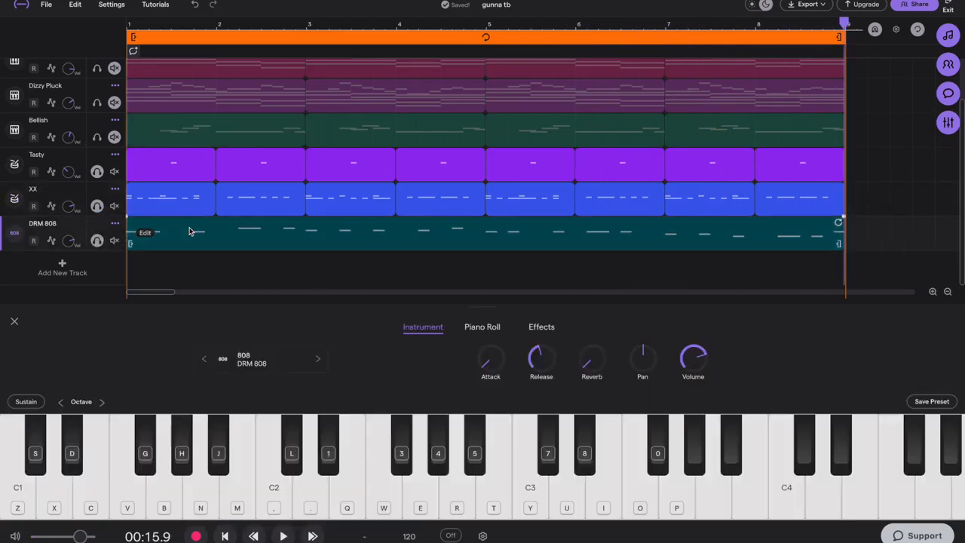
click(494, 330)
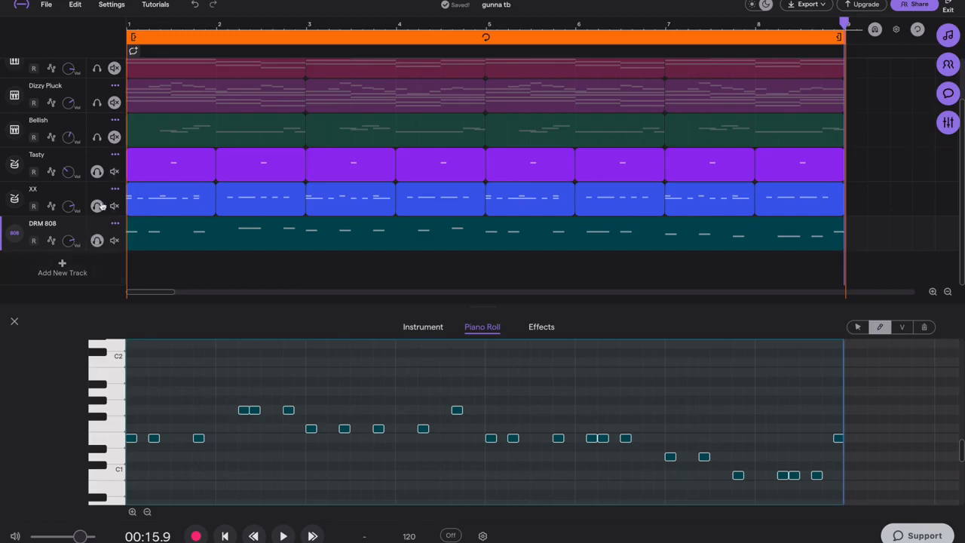
Play the soloed Tasty, XX and DRM 808 tracks together from the start, following the 808 notes through bar 8.
key(space)
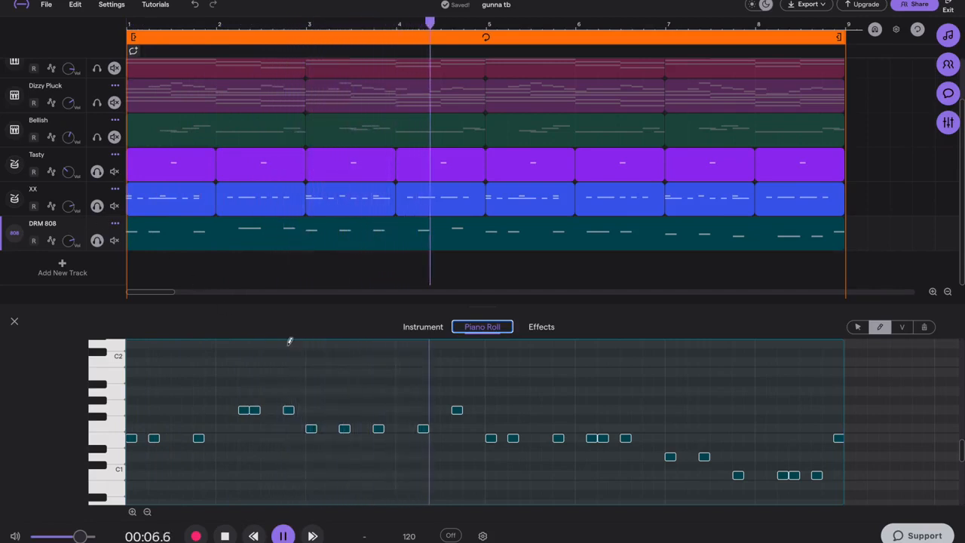
scroll(293, 340, right, 3)
scroll(291, 340, right, 2)
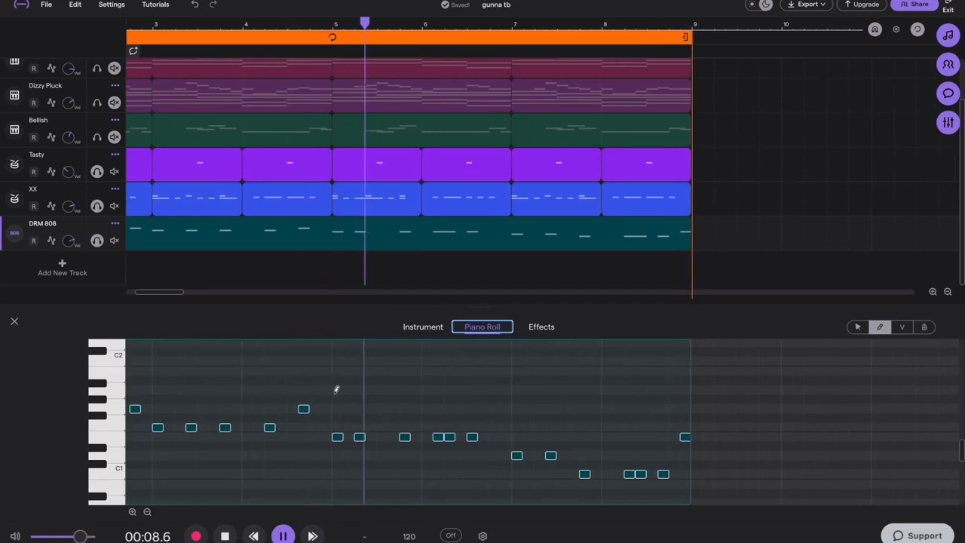
scroll(336, 389, right, 4)
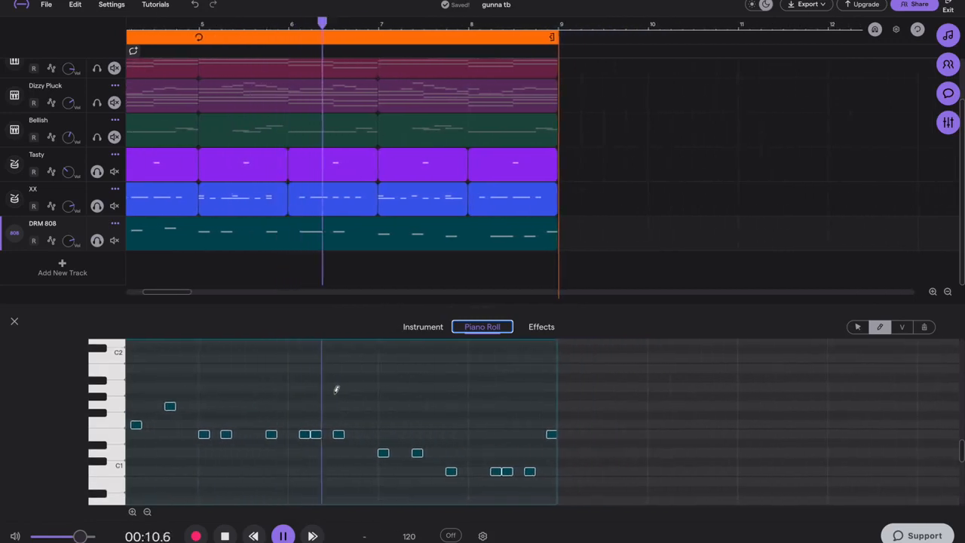
scroll(337, 389, right, 2)
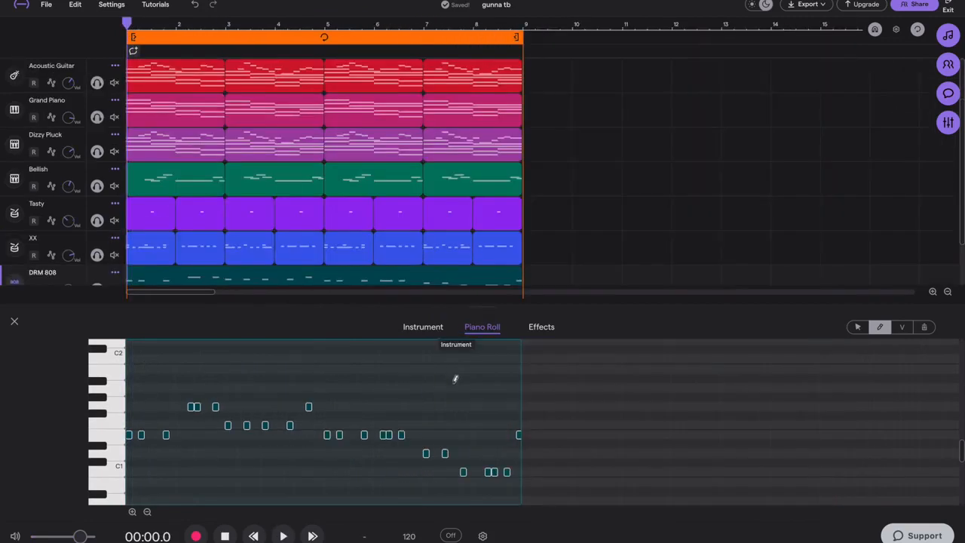
Play the full eight-bar beat from the start with all seven tracks soloed, and stop playback at the end of the loop.
scroll(189, 156, up, 5)
scroll(189, 156, down, 8)
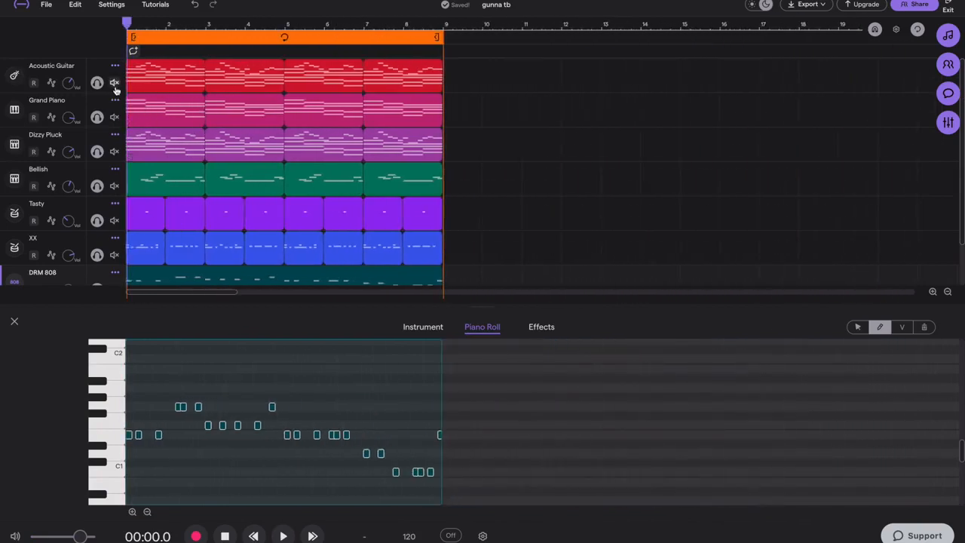
key(space)
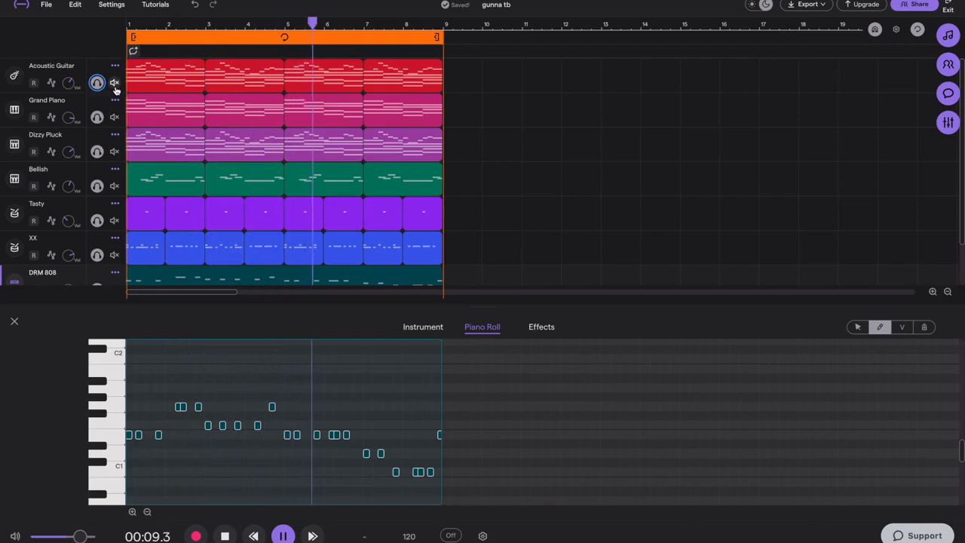
scroll(115, 89, down, 1)
scroll(115, 89, down, 1)
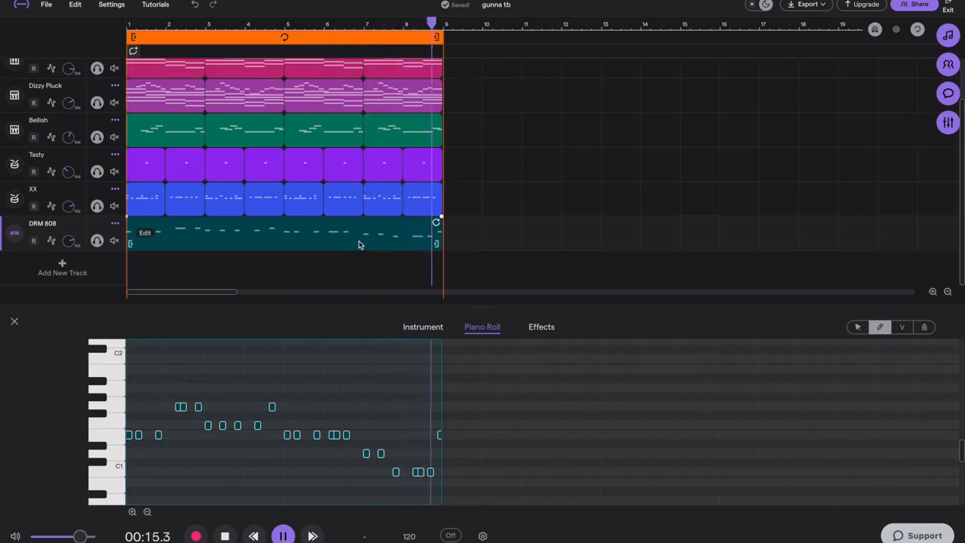
key(space)
scroll(443, 210, up, 1)
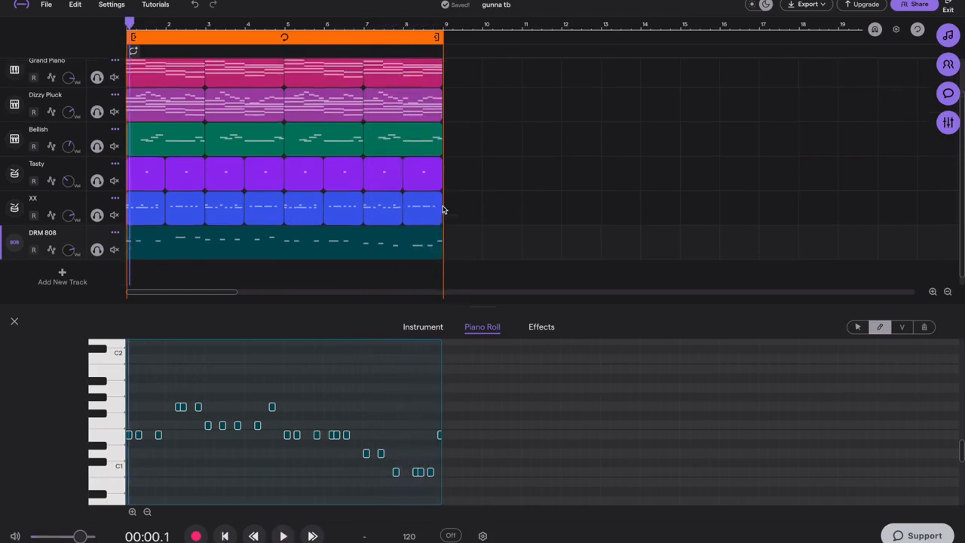
scroll(443, 210, up, 1)
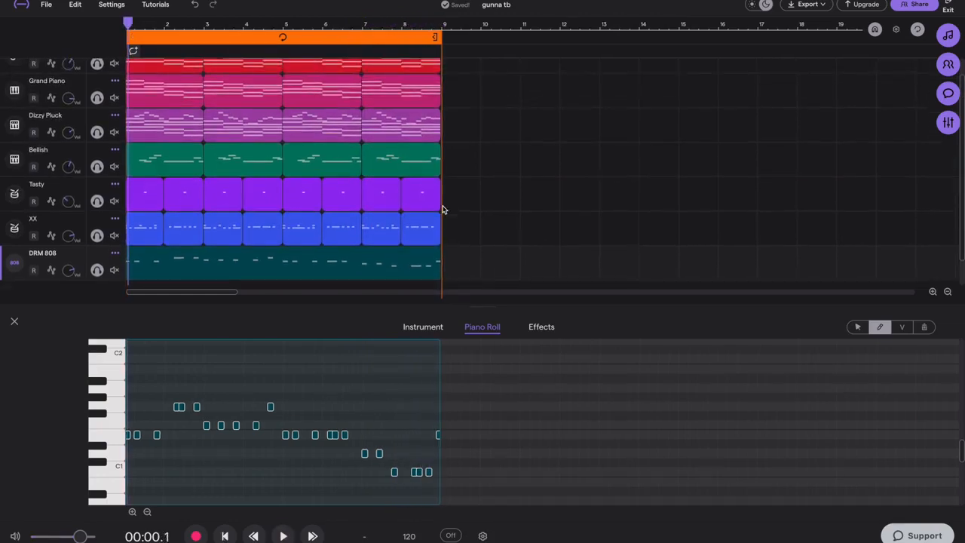